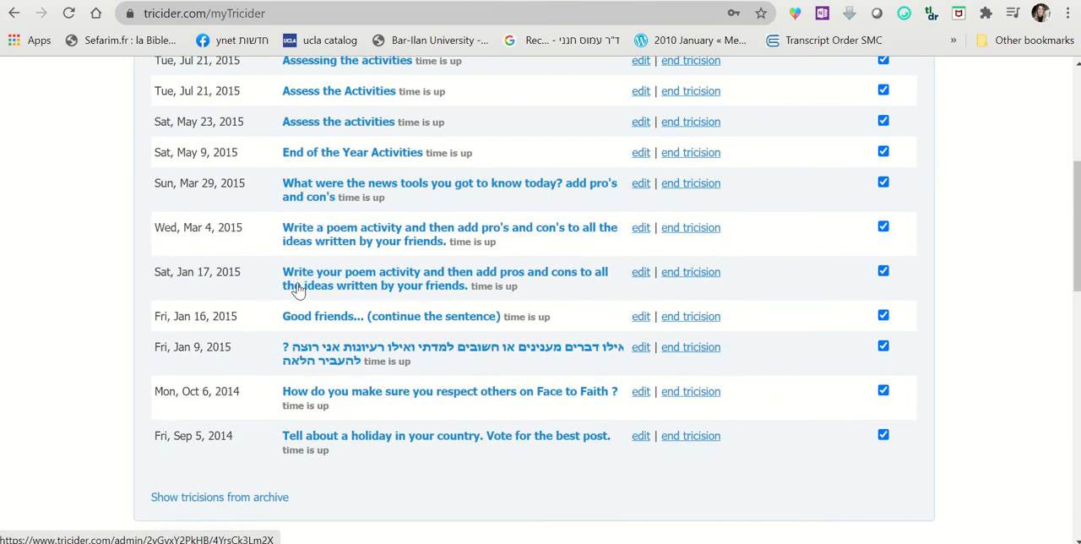
Open the Jan 17, 2015 tricision about writing a poem activity and examine its ideas, pros and cons, and votes
scroll(292, 321, up, 2)
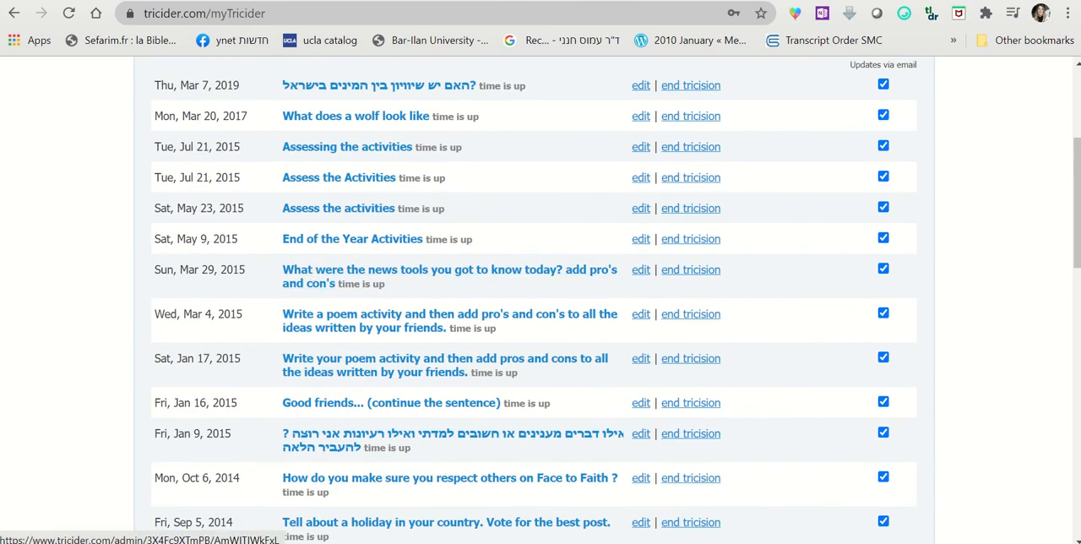
click(507, 360)
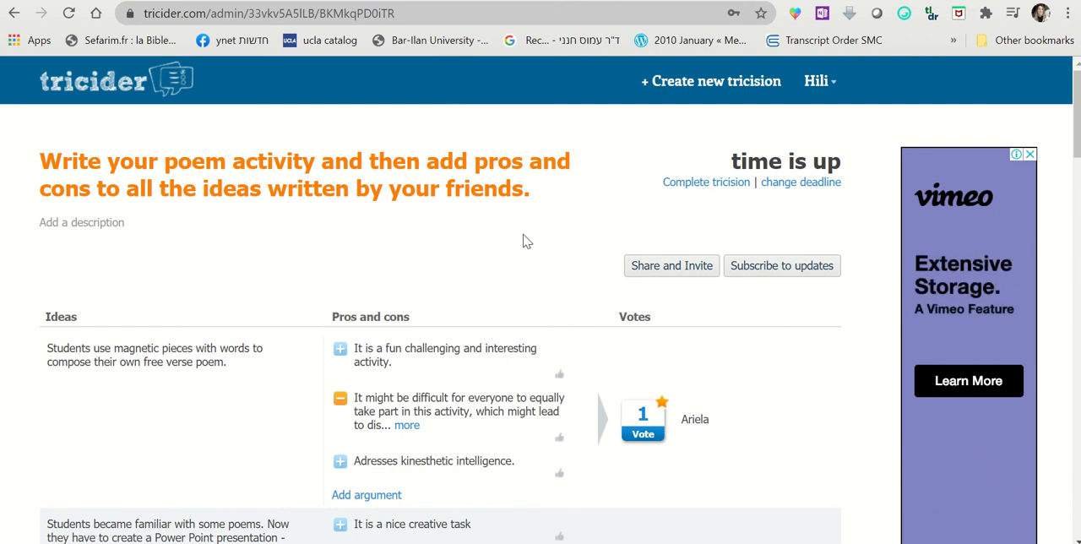
scroll(549, 243, down, 1)
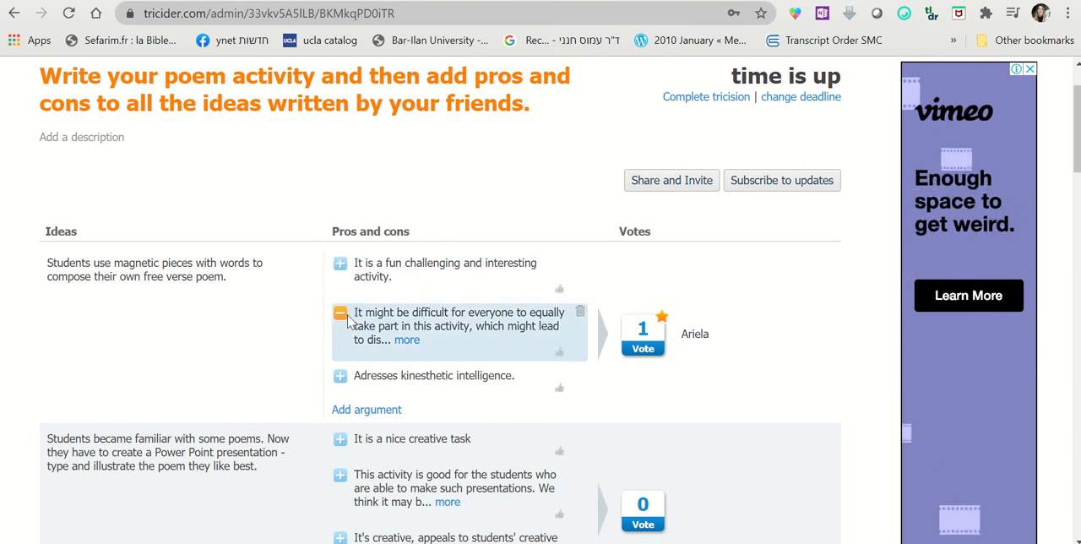
scroll(363, 274, down, 2)
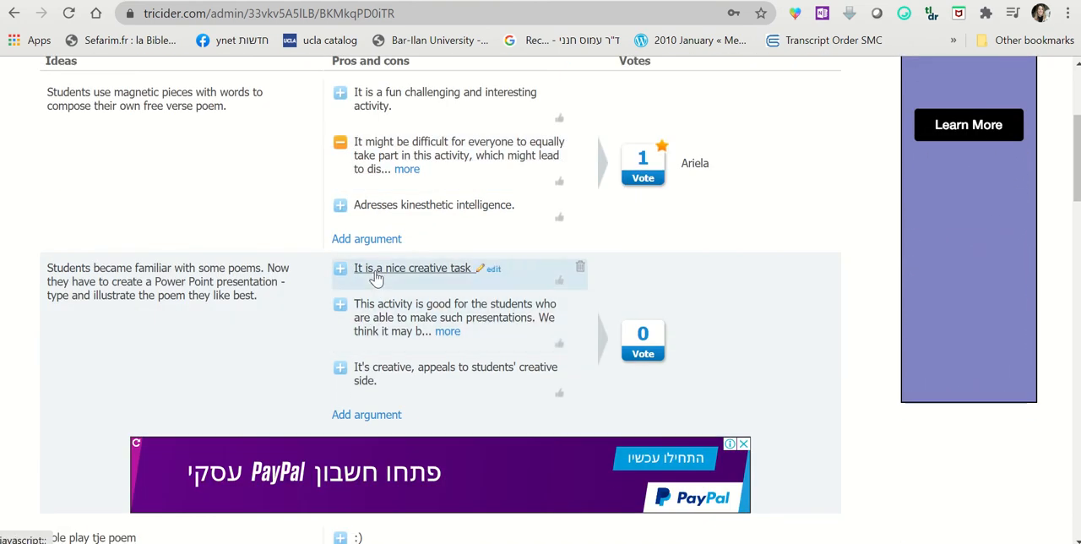
scroll(393, 215, up, 3)
mouse_move(414, 2)
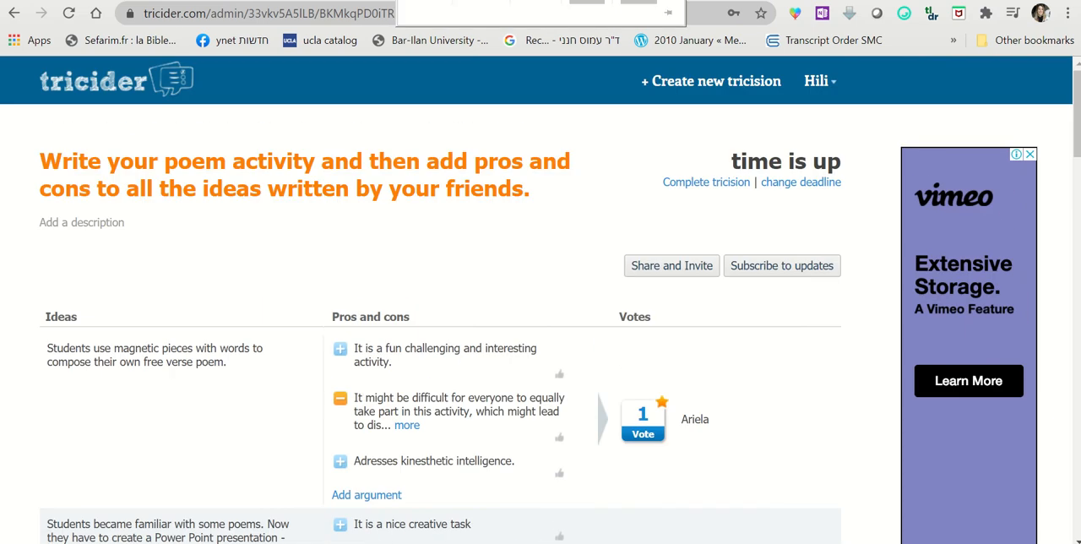
click(436, 16)
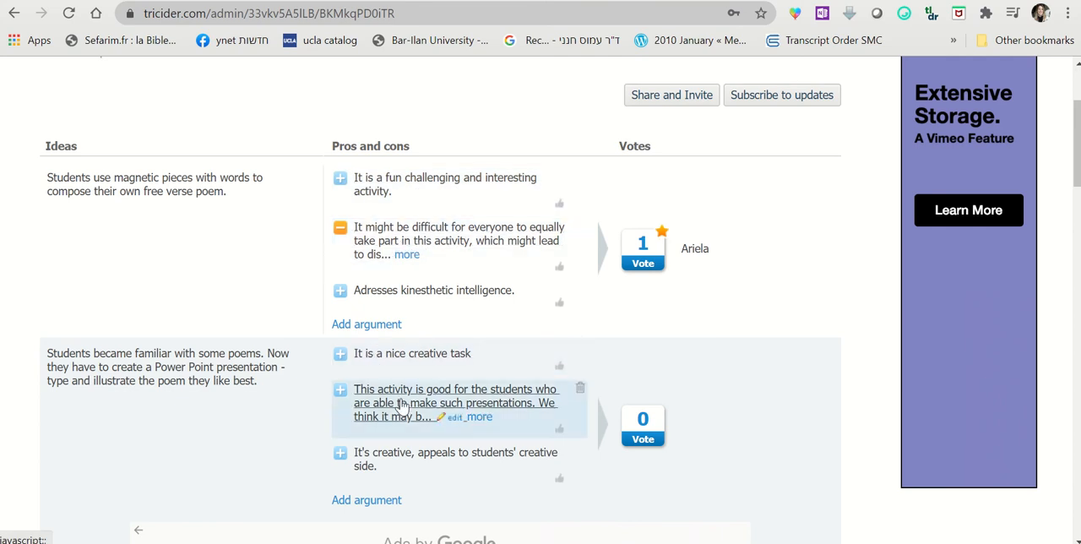
scroll(402, 405, down, 7)
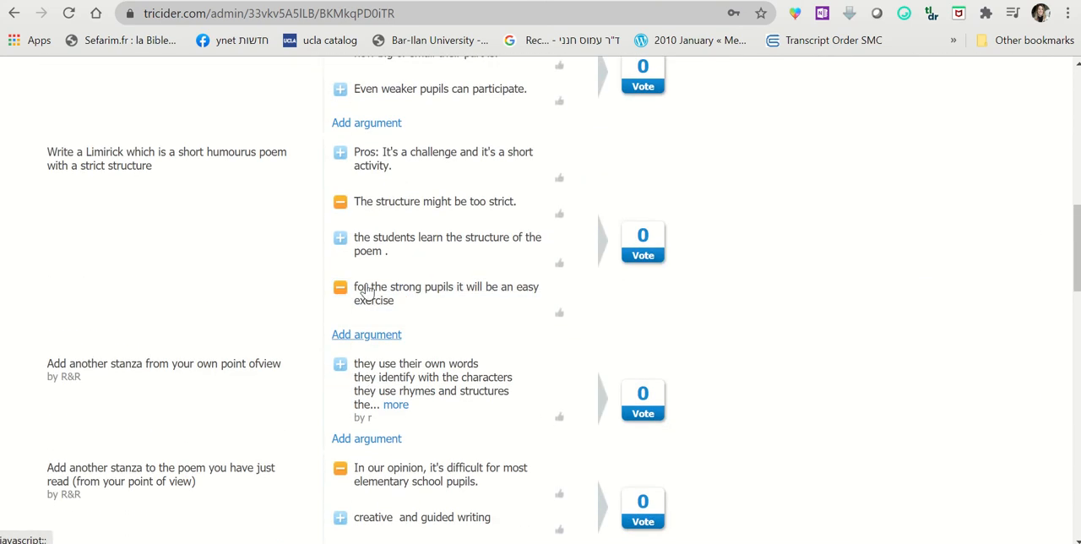
scroll(478, 363, down, 3)
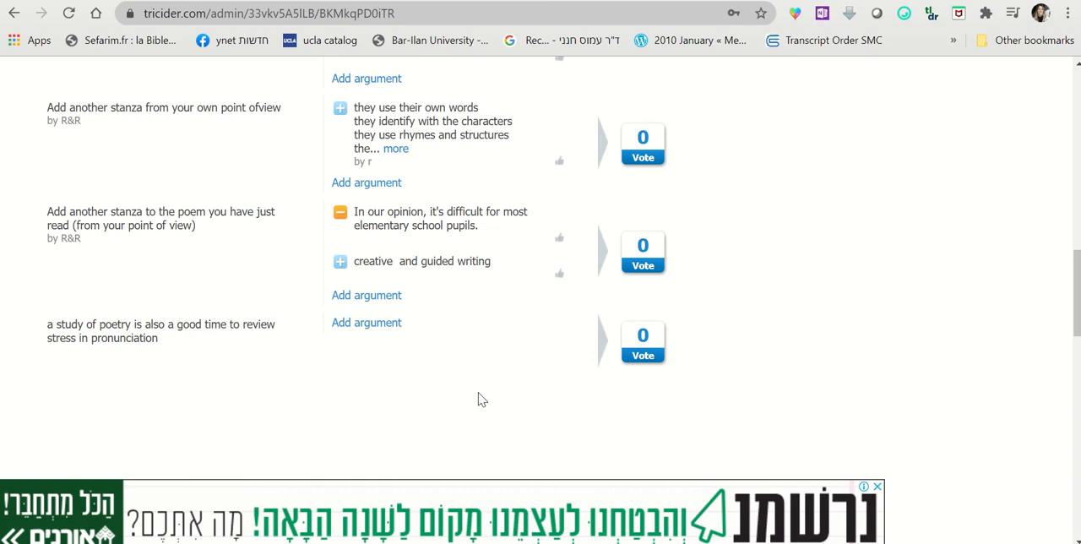
scroll(478, 400, up, 15)
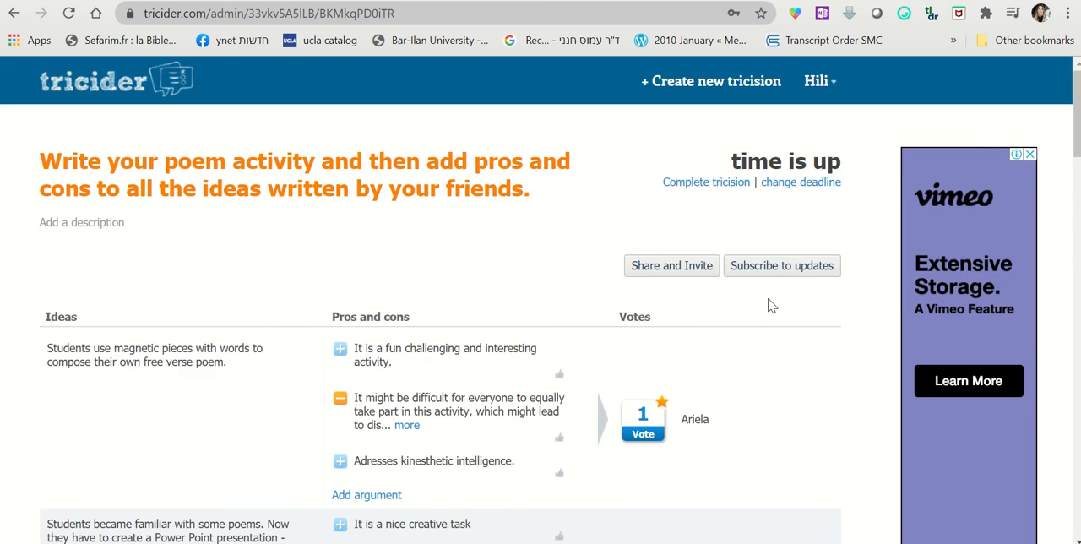
scroll(770, 305, down, 9)
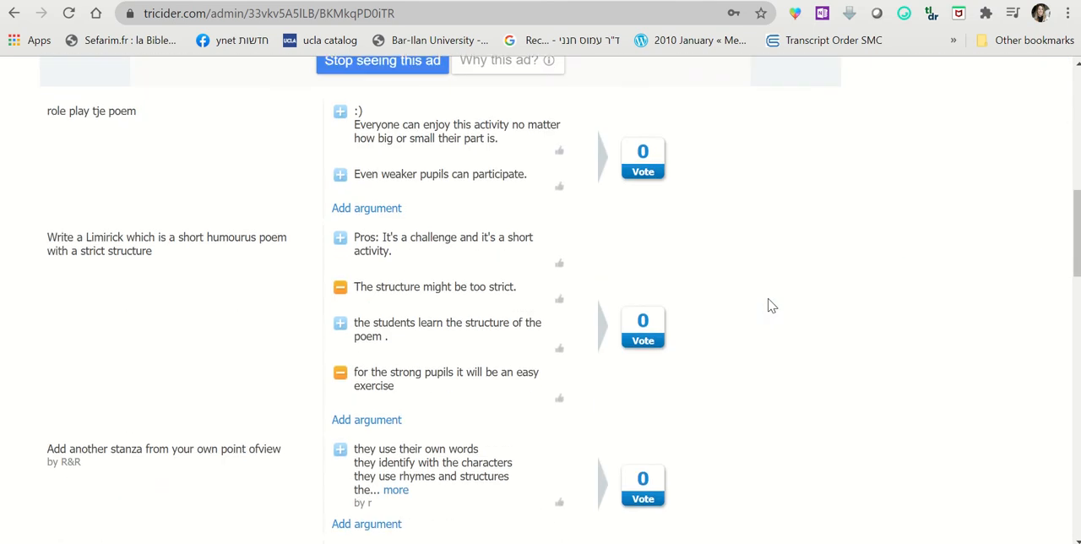
scroll(765, 454, down, 5)
scroll(766, 454, up, 14)
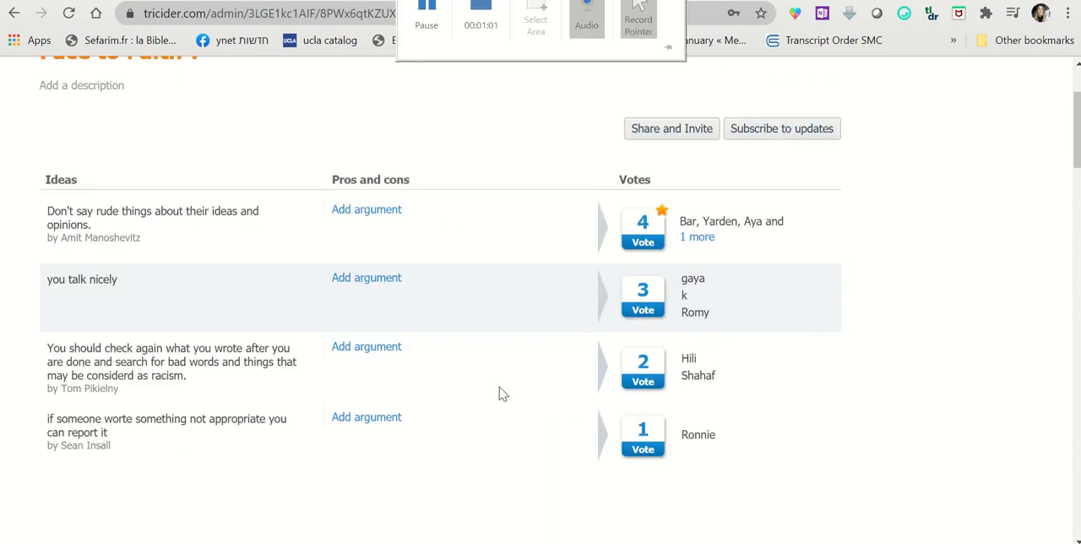
Examine the ideas and votes in the tricision "How do you make sure you respect others on Face to Faith ?"
scroll(500, 391, up, 2)
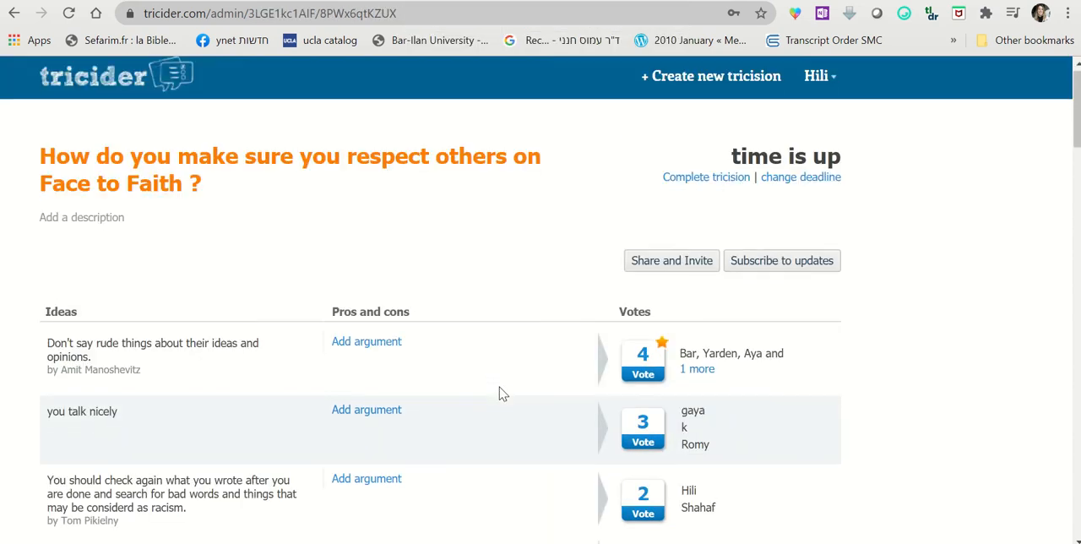
scroll(500, 393, down, 3)
scroll(500, 393, up, 1)
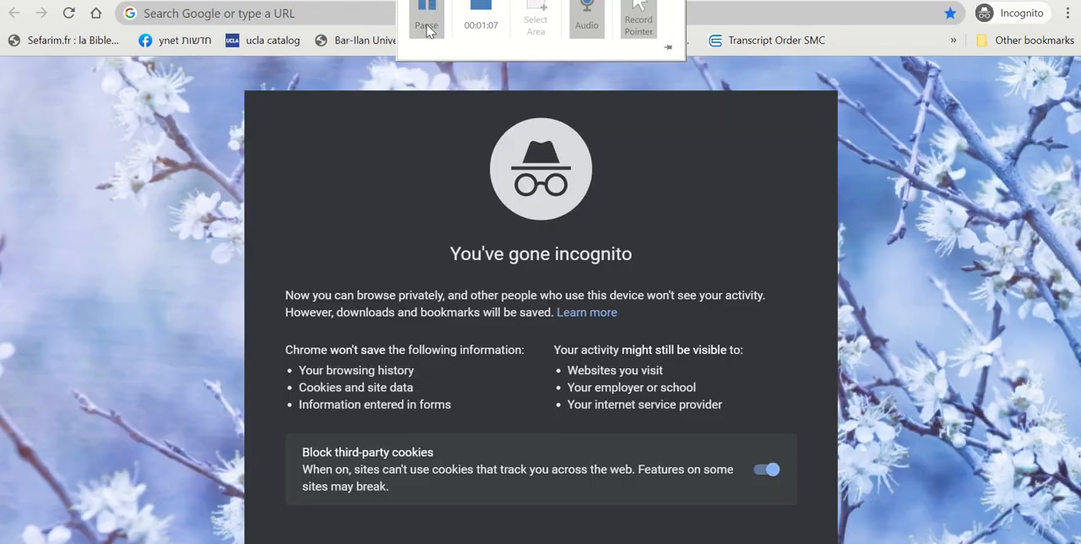
Search the web for tricider in the incognito window and open the Tricider home page
click(327, 14)
text(tri)
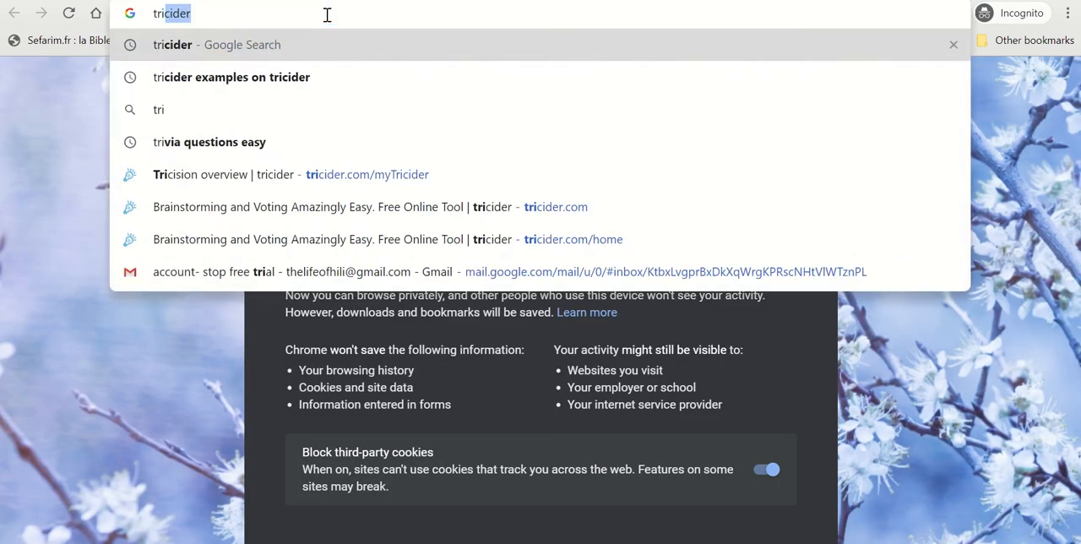
key(Return)
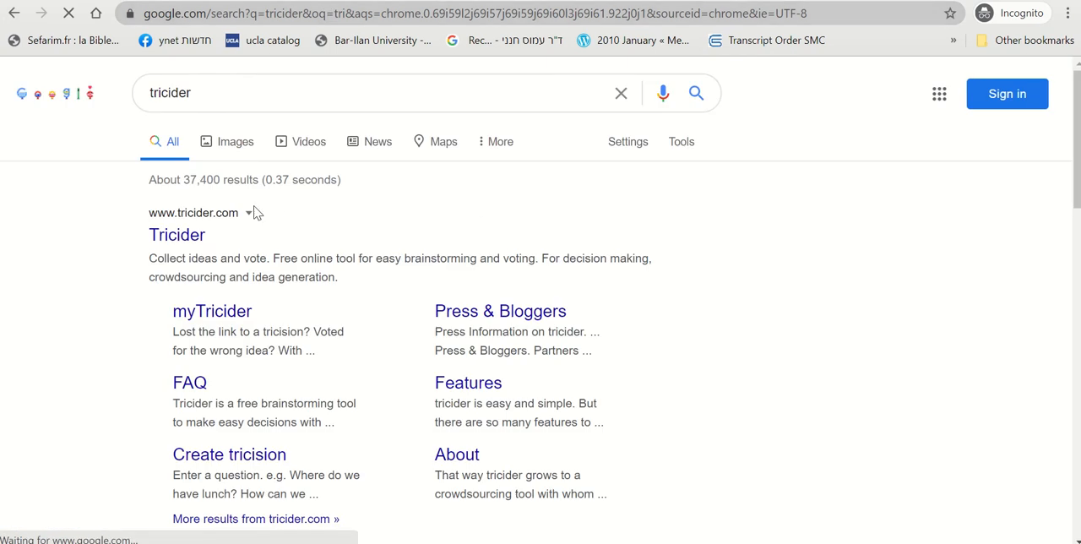
click(172, 235)
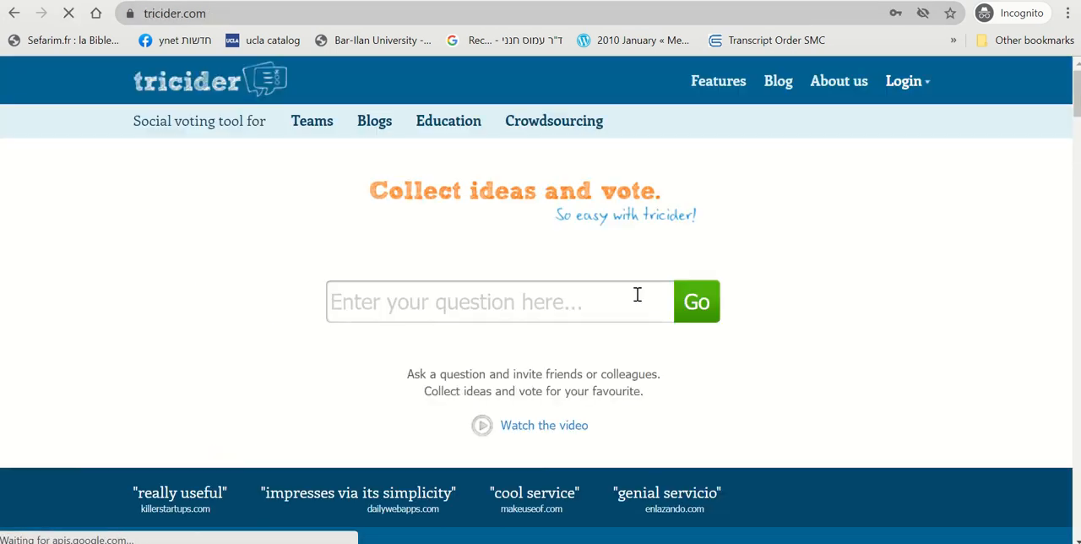
Open the sign-up form for first-time visitors from the login options and view its fields
click(899, 84)
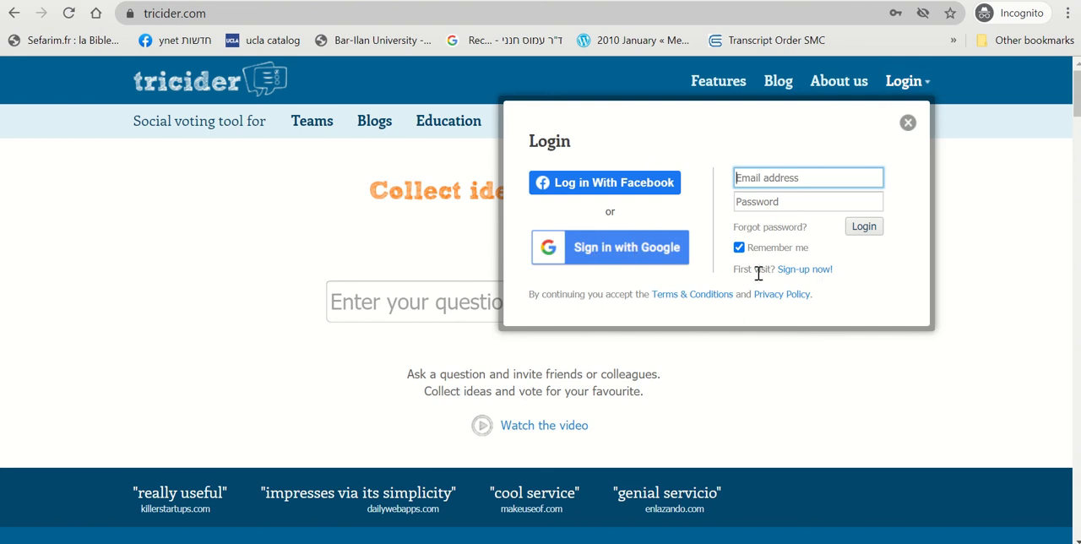
click(807, 270)
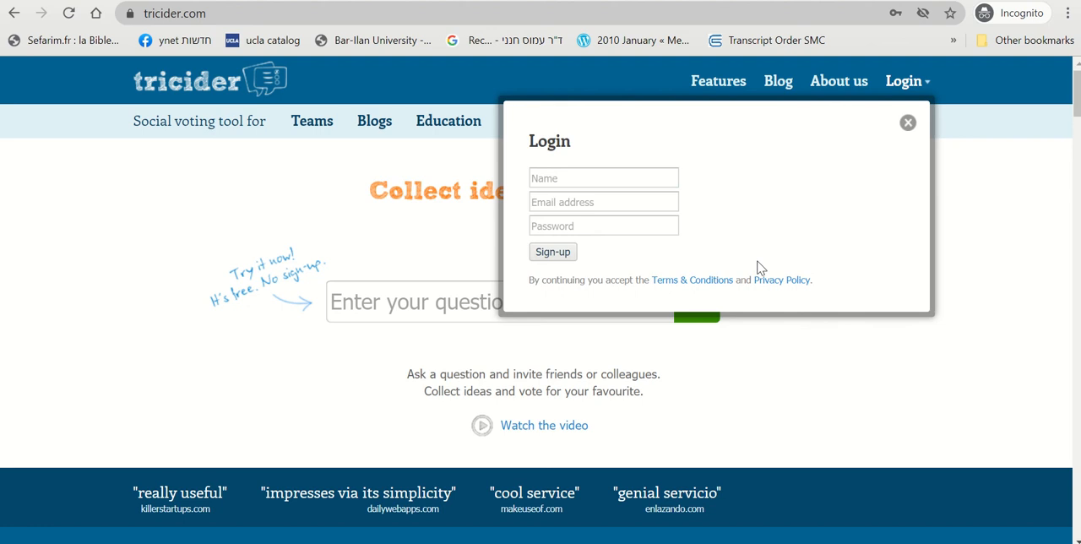
click(619, 173)
click(695, 145)
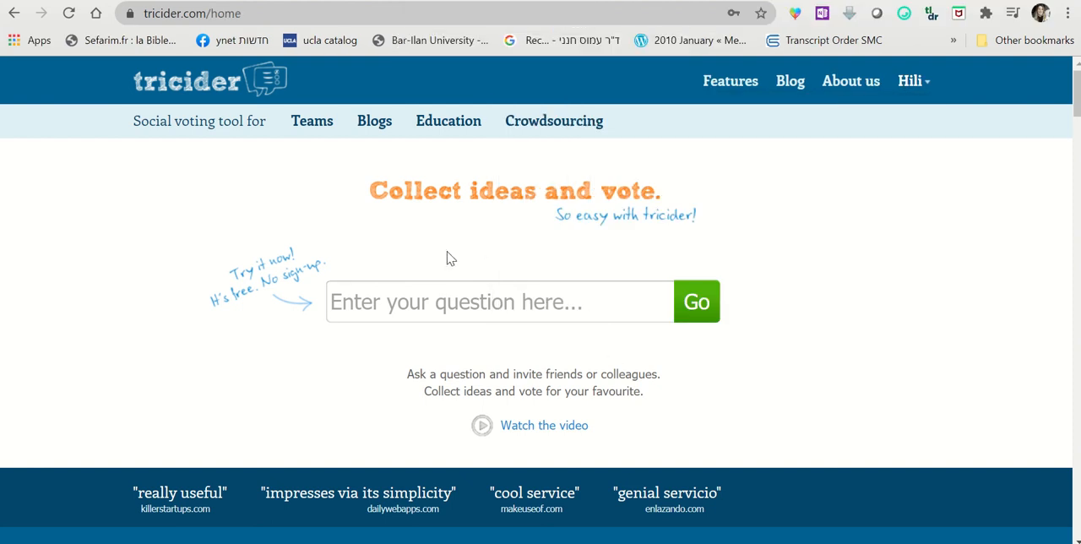
Create a tricision in the signed-in account with the question "what ideas do you have for online activities in your own classes"
click(446, 304)
text(what ideas do you have for online activities in your own classes)
click(695, 304)
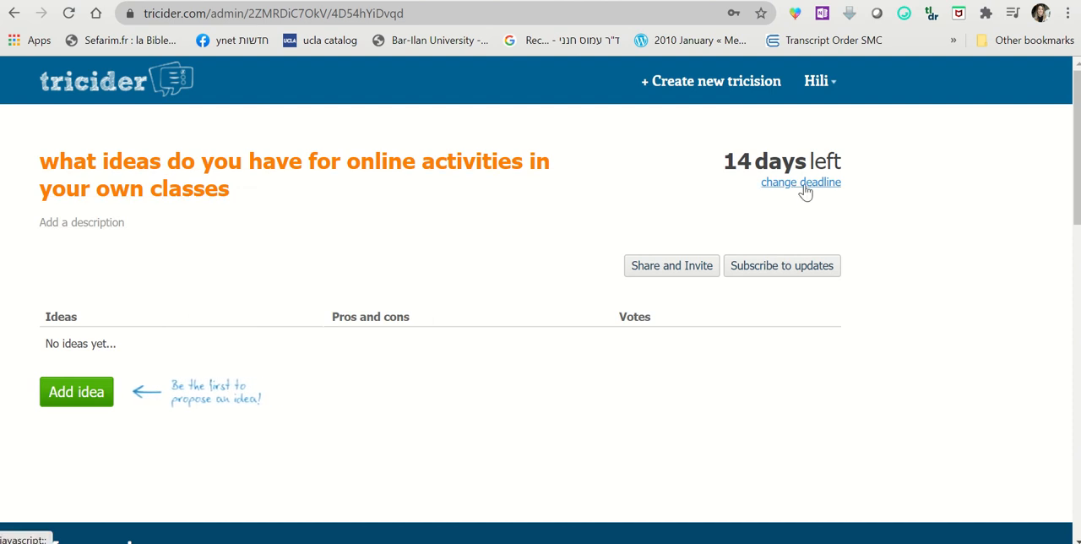
Look at the timezone choices for the tricision's deadline and set the deadline date to 09/04/2020
click(806, 184)
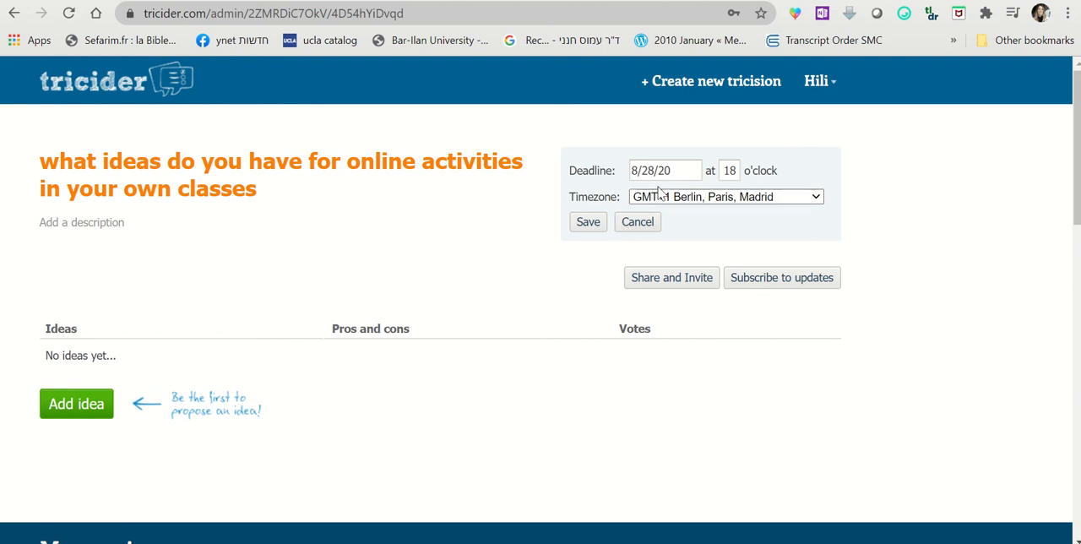
click(733, 199)
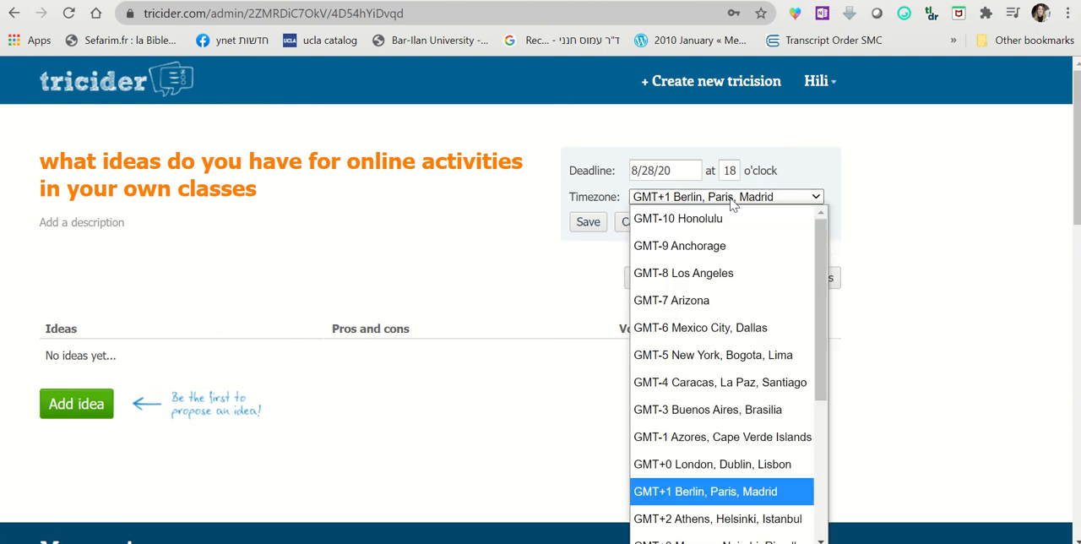
click(733, 199)
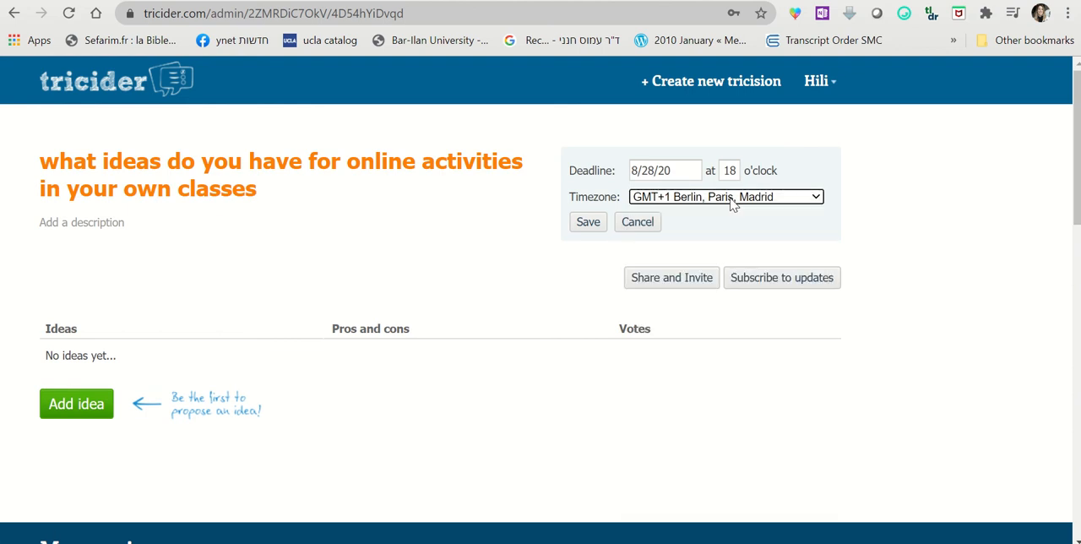
click(684, 169)
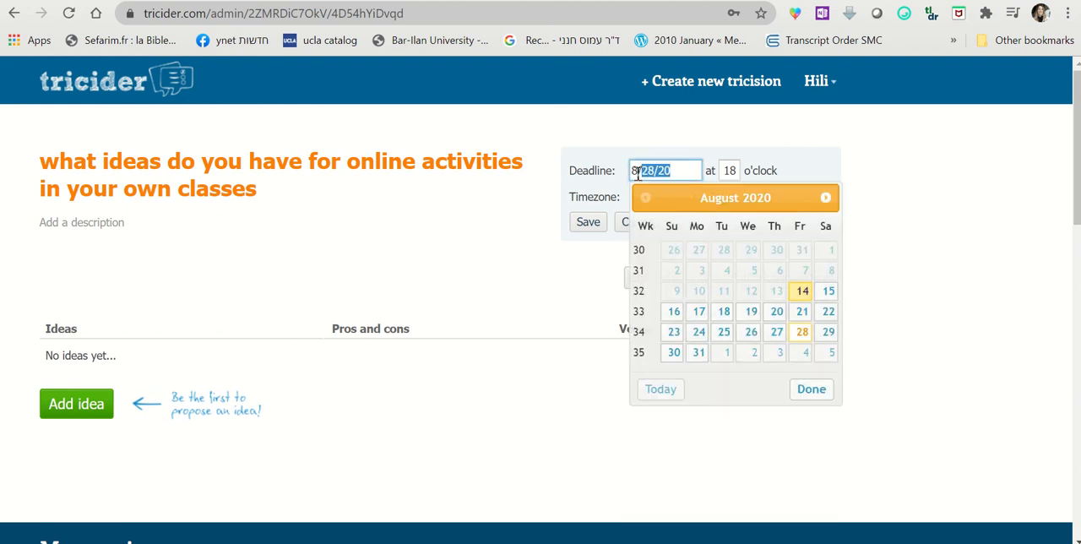
click(804, 355)
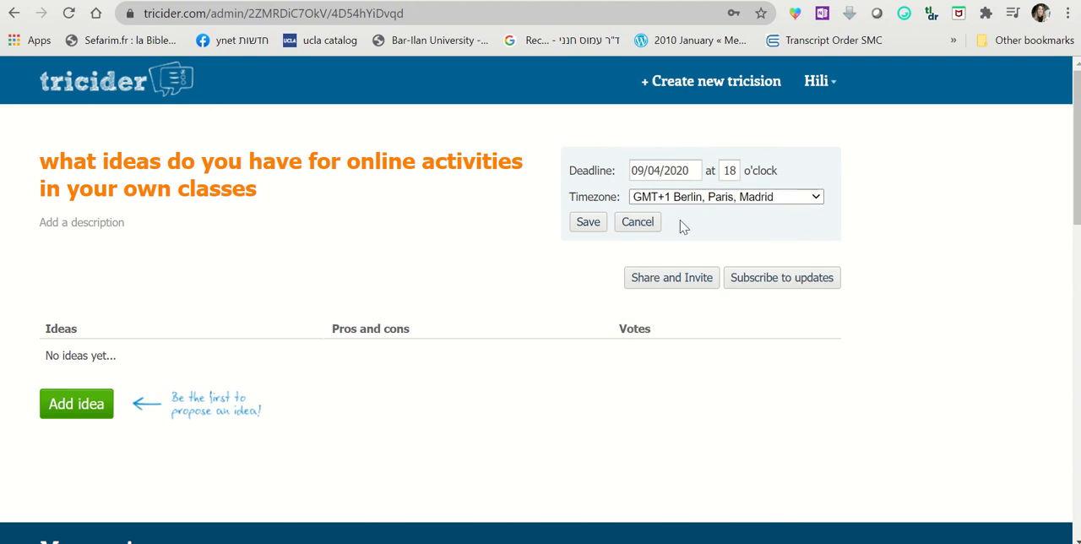
Copy the tricision's invitation link from the sharing options and open it in a new browser tab
scroll(319, 273, down, 1)
scroll(358, 242, up, 1)
click(671, 284)
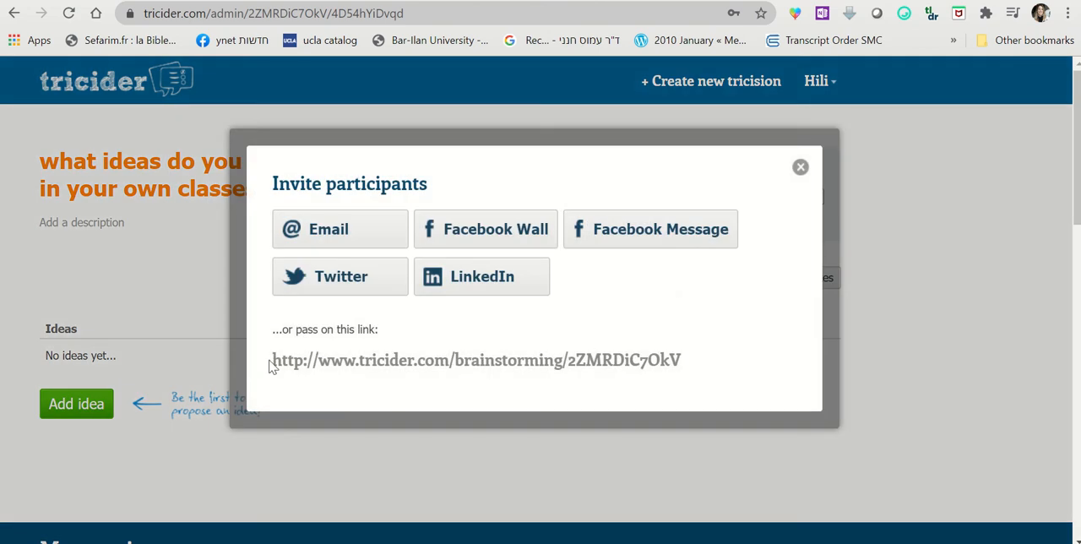
drag(272, 365, 747, 368)
key(ctrl+c)
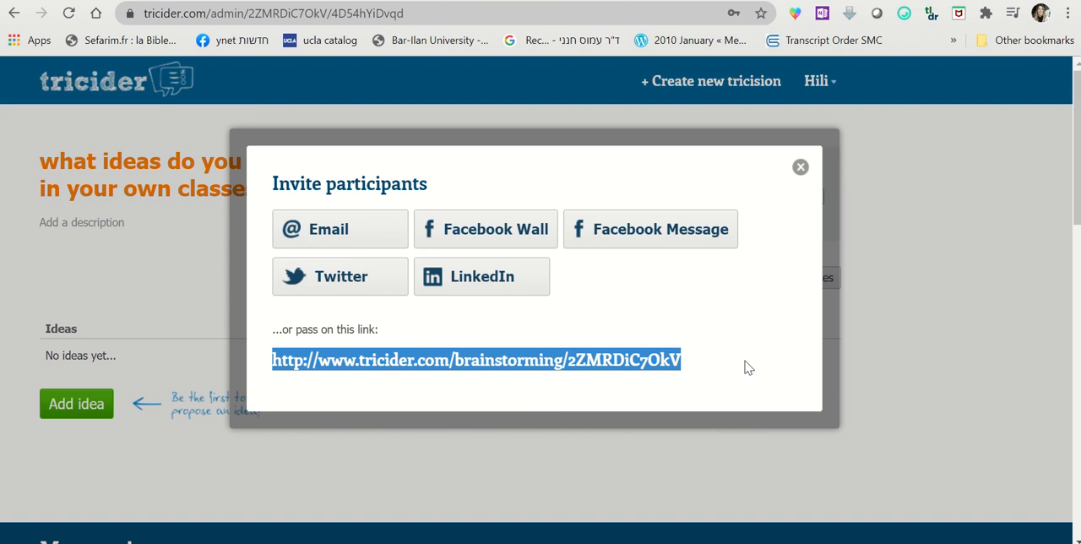
key(ctrl+t)
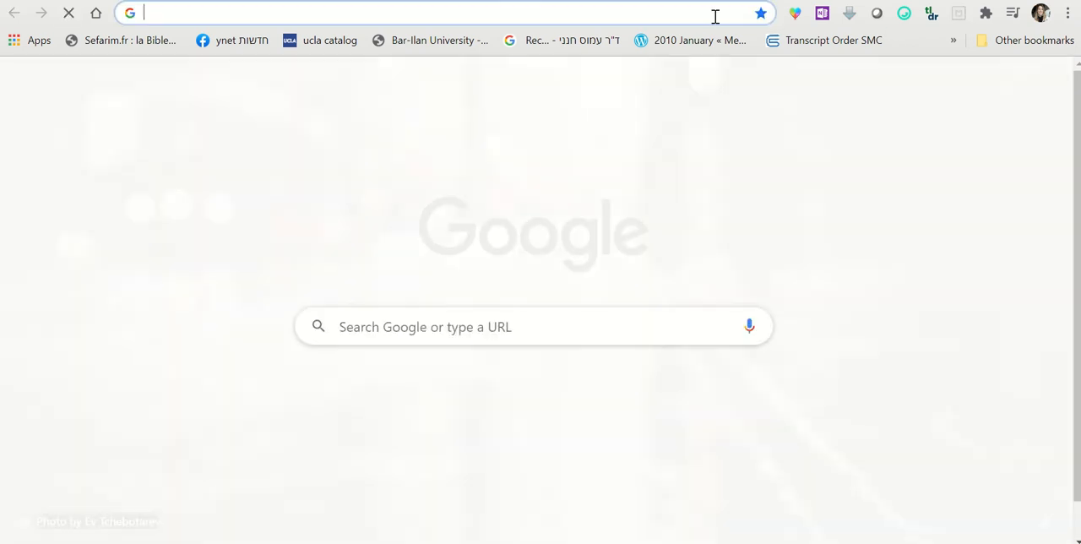
key(ctrl+v)
key(Return)
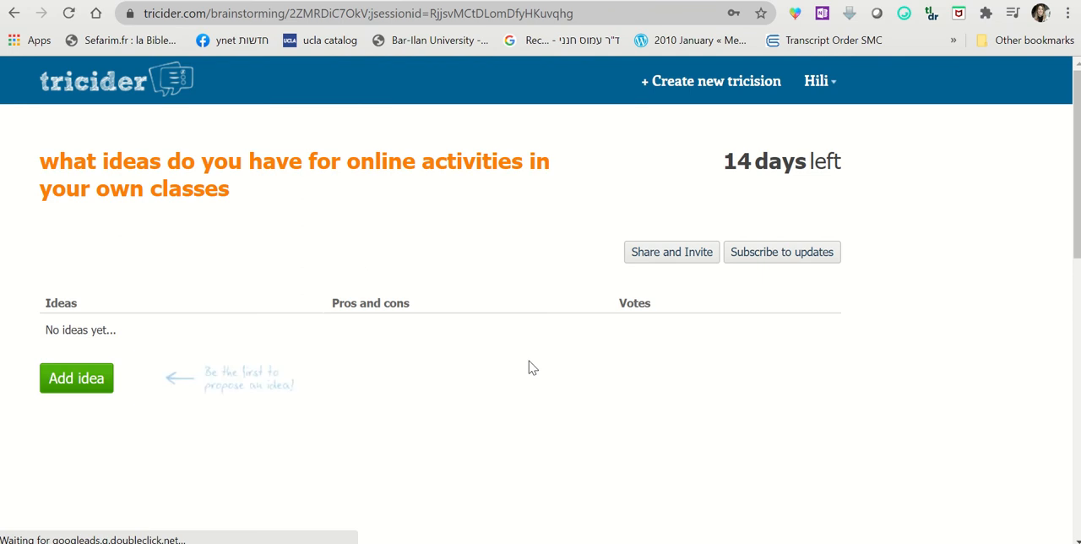
Add the idea "Write a collaborative poem in breakout rooms." to the tricision, keeping the prefilled author name
click(74, 381)
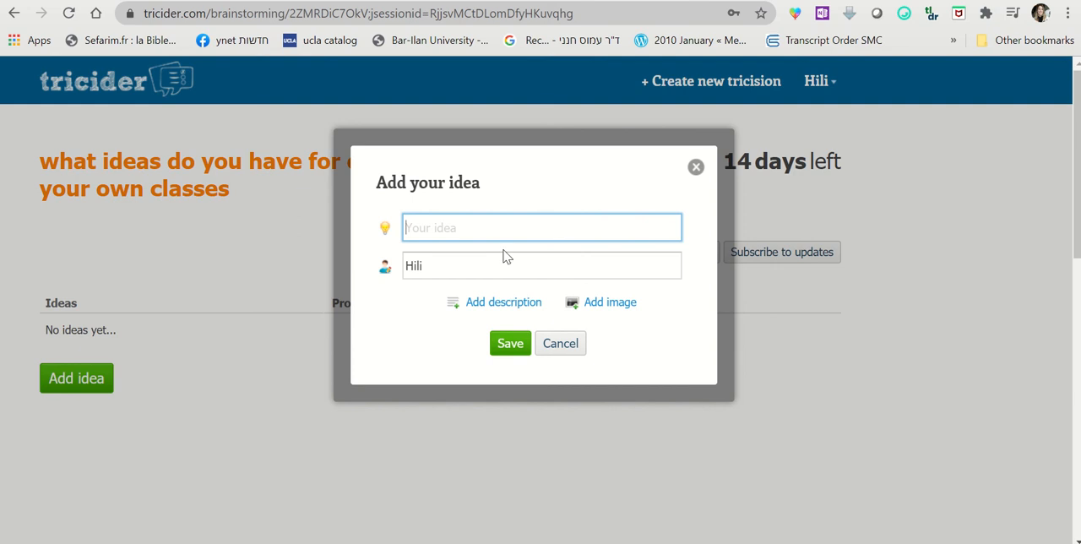
drag(464, 268, 401, 275)
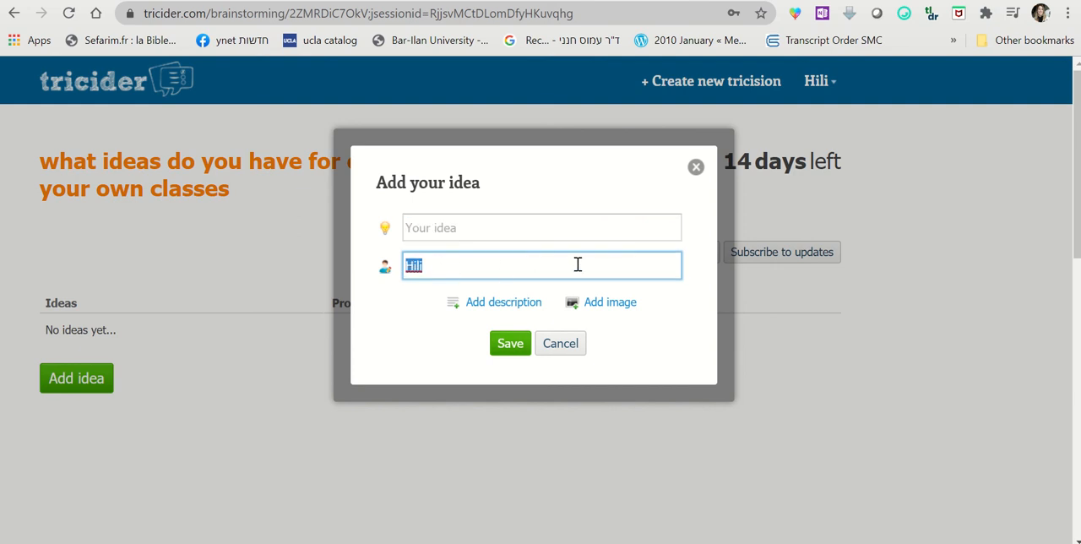
click(546, 229)
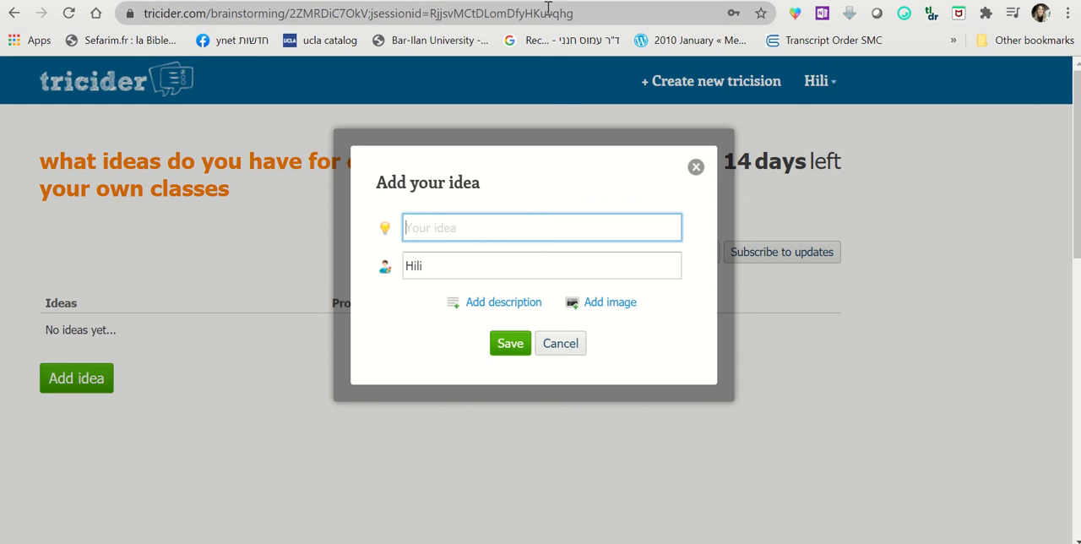
text(Write a collaborative poem in breakout rooms.)
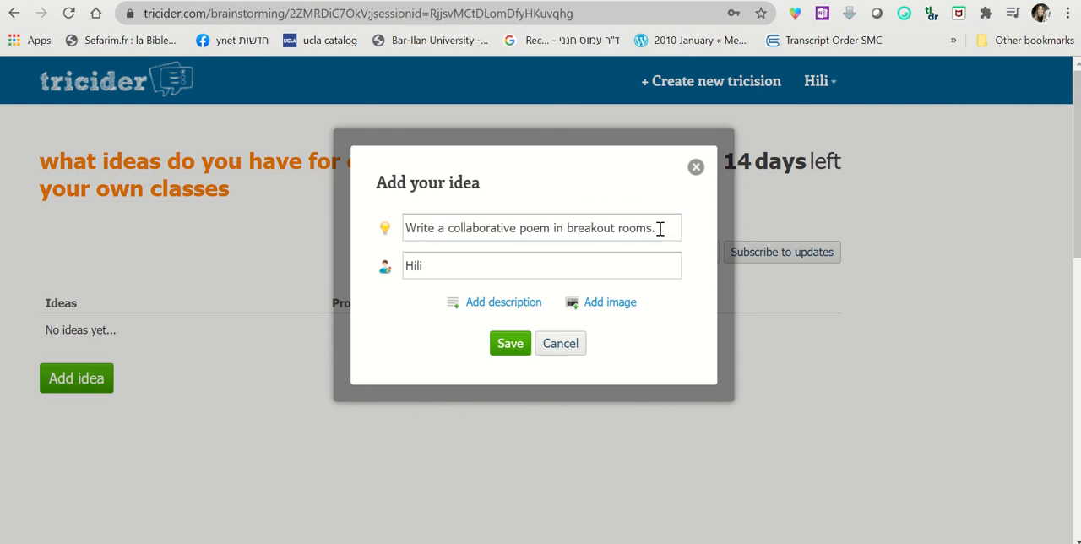
click(512, 343)
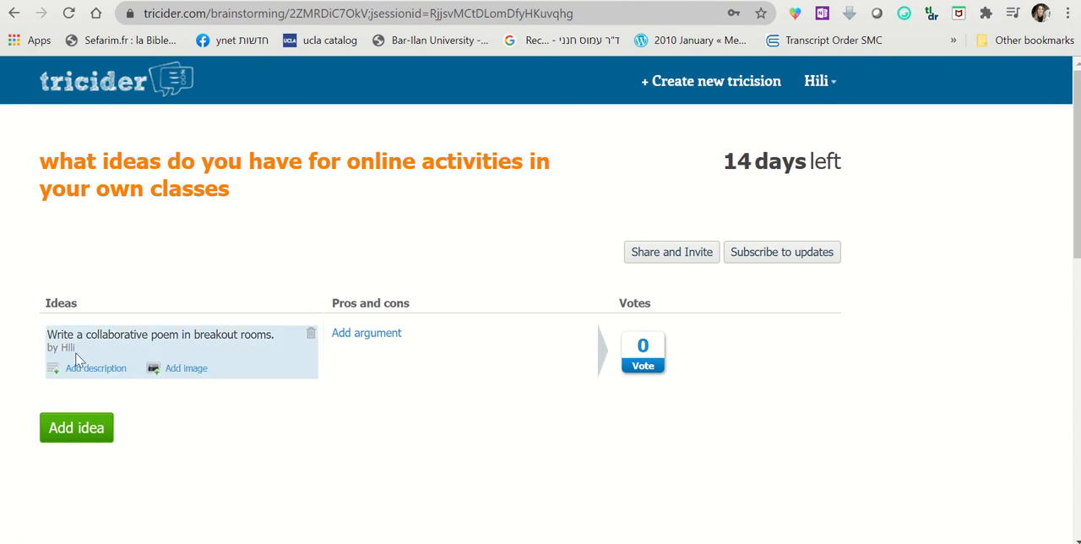
Add the pro argument "Wonderful for enhancing collaboration skills and creativity." to the collaborative poem idea, keeping the prefilled author name
click(372, 336)
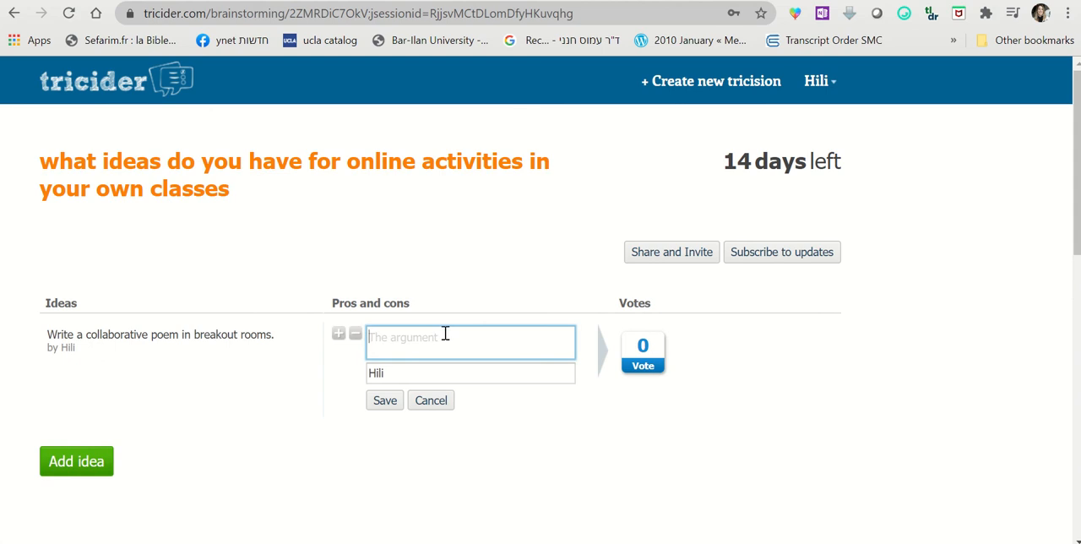
mouse_move(451, 4)
click(429, 17)
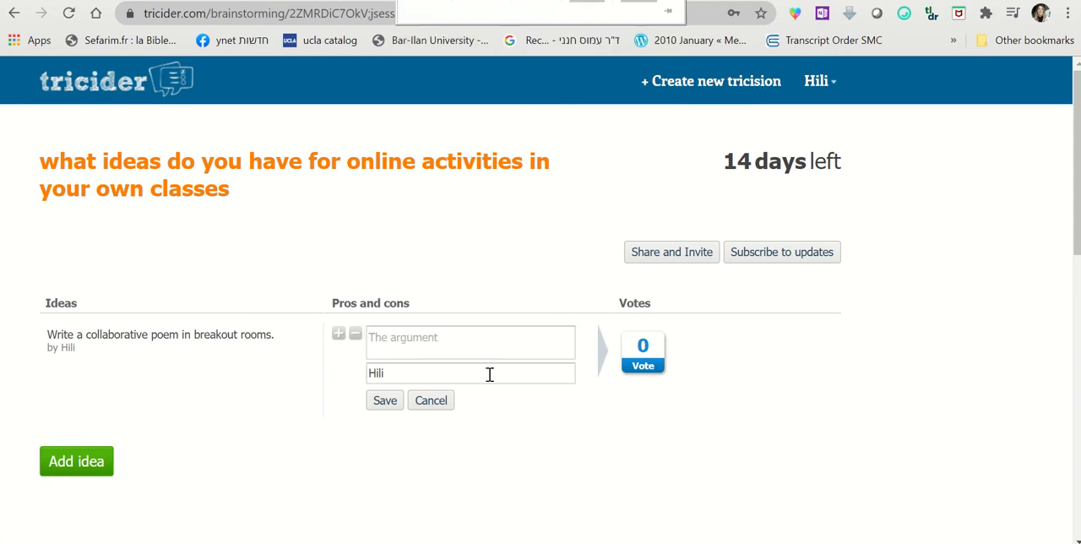
click(339, 337)
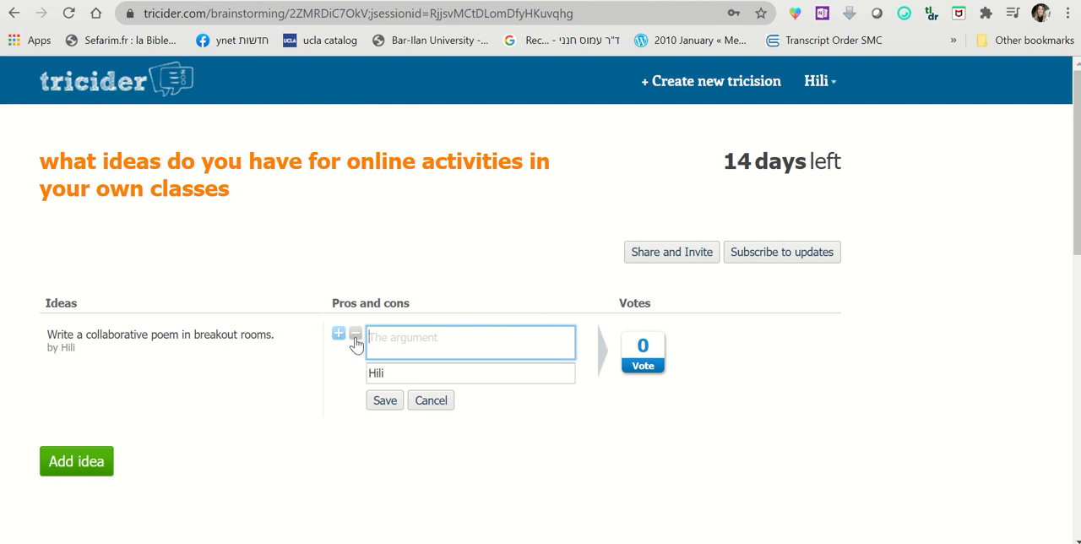
click(356, 335)
click(338, 336)
text(Won)
text(skills and creativity.)
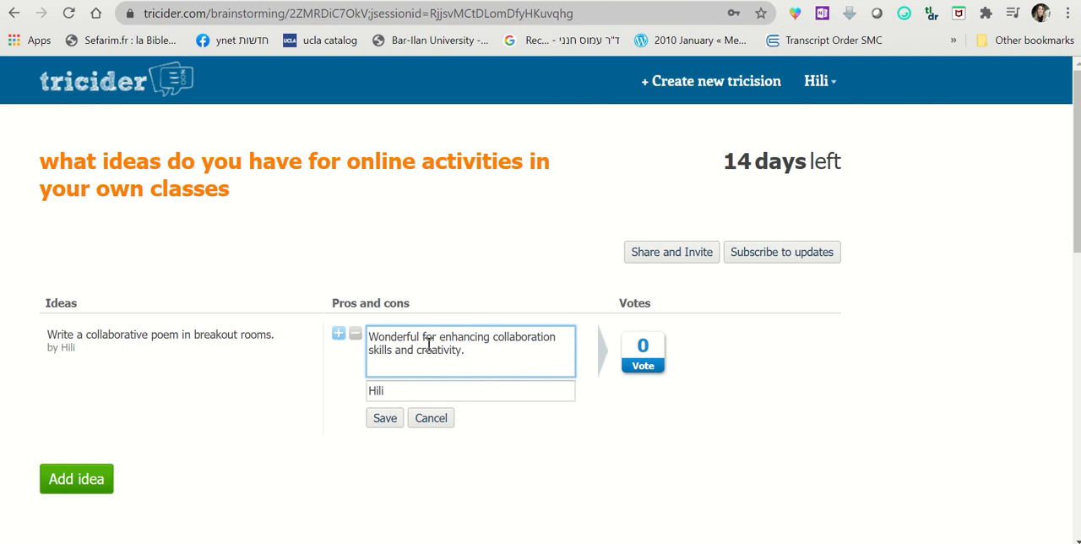
click(382, 420)
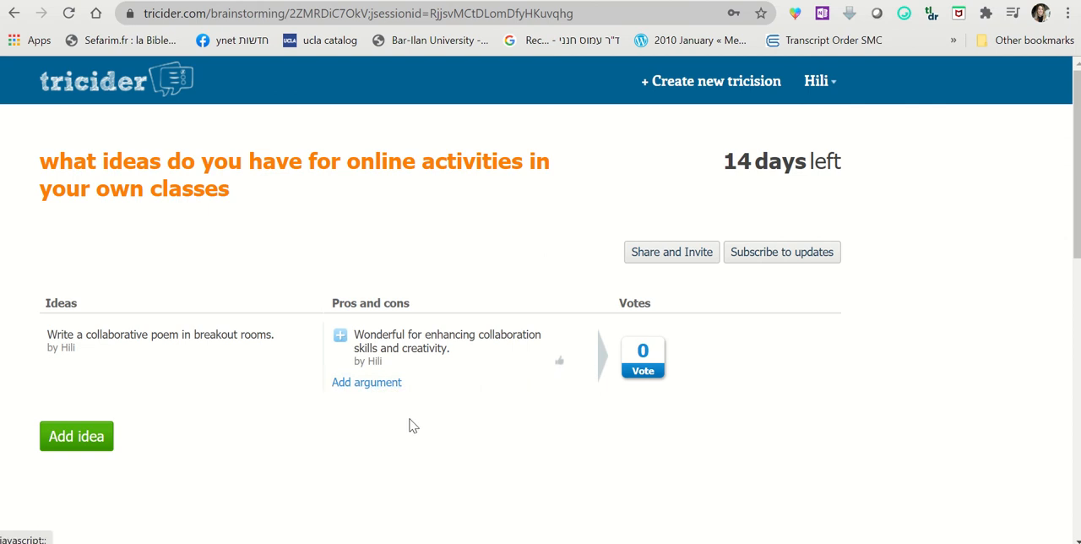
Add the con argument "Some students could be "free-riders"." to the collaborative poem idea, keeping the prefilled author name
click(372, 382)
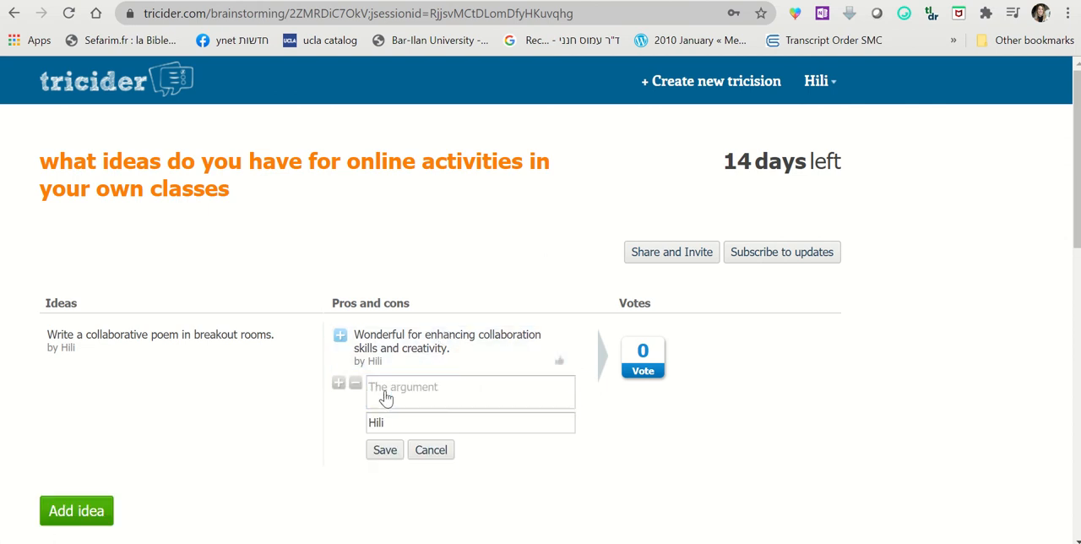
click(417, 392)
click(355, 385)
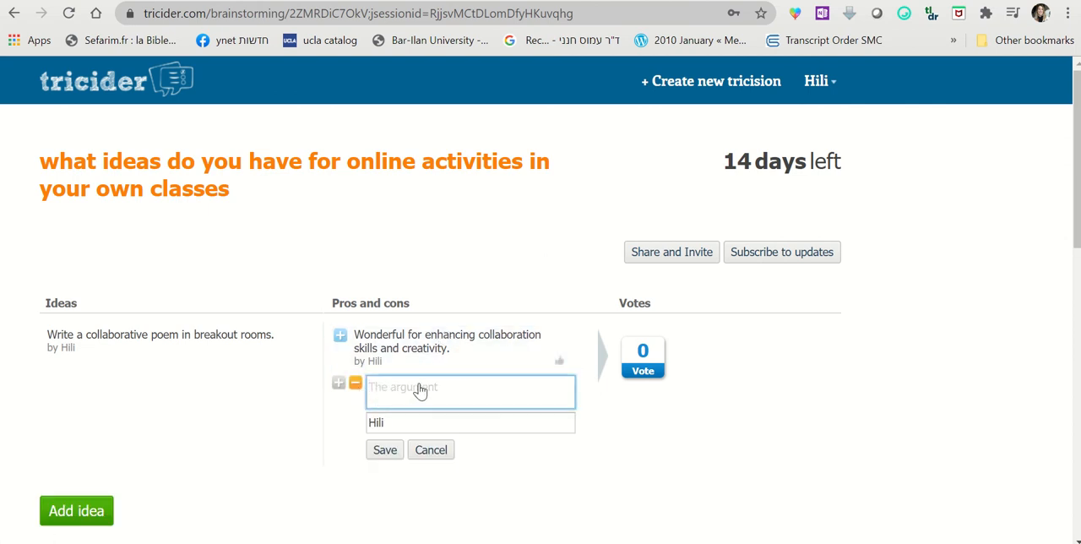
text(Some)
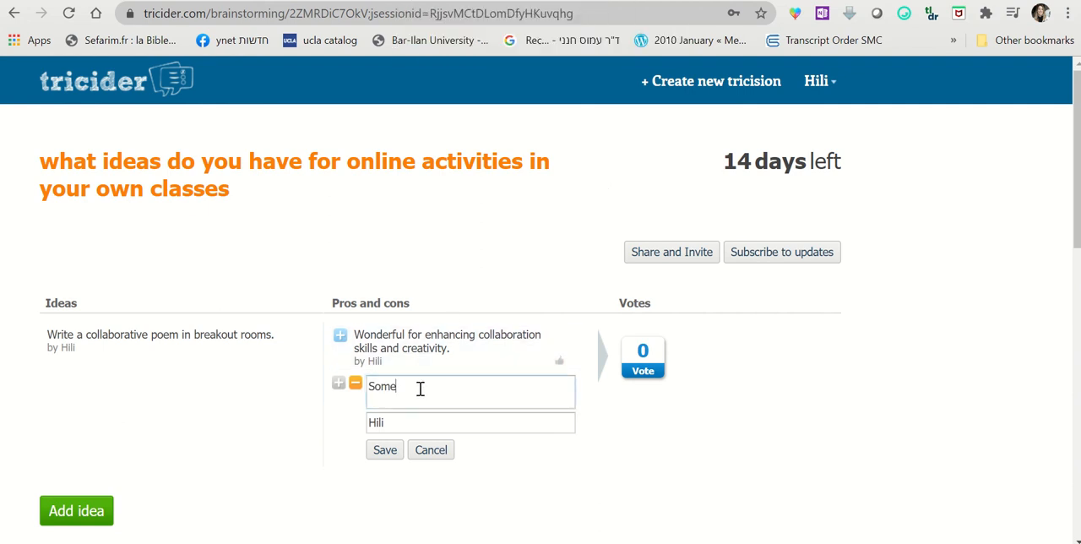
text( students could be "free-riders".)
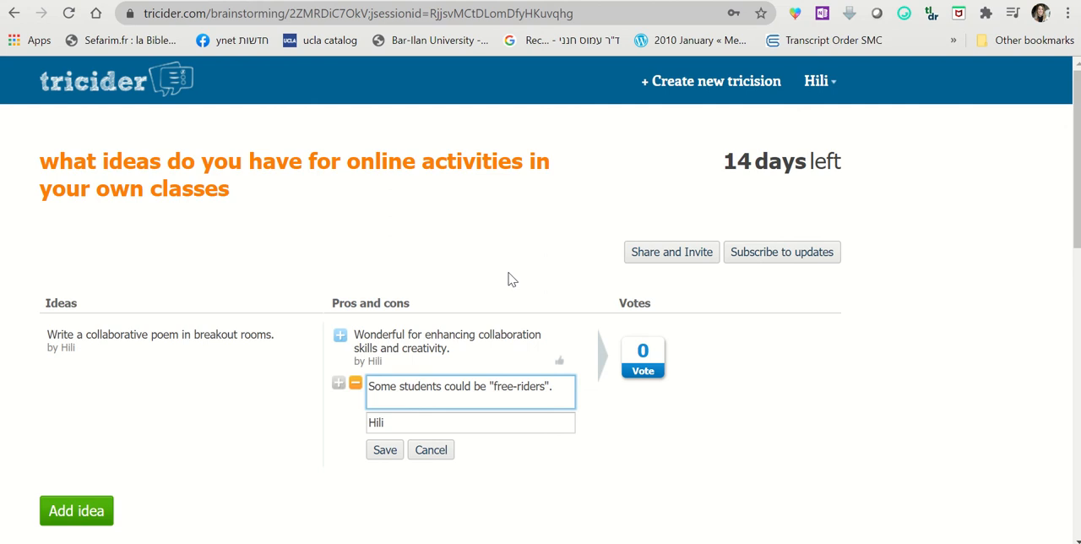
click(384, 452)
Look over the tricision's arguments, voting and comments areas, and view its invitation link and participant invitation options
scroll(378, 265, down, 1)
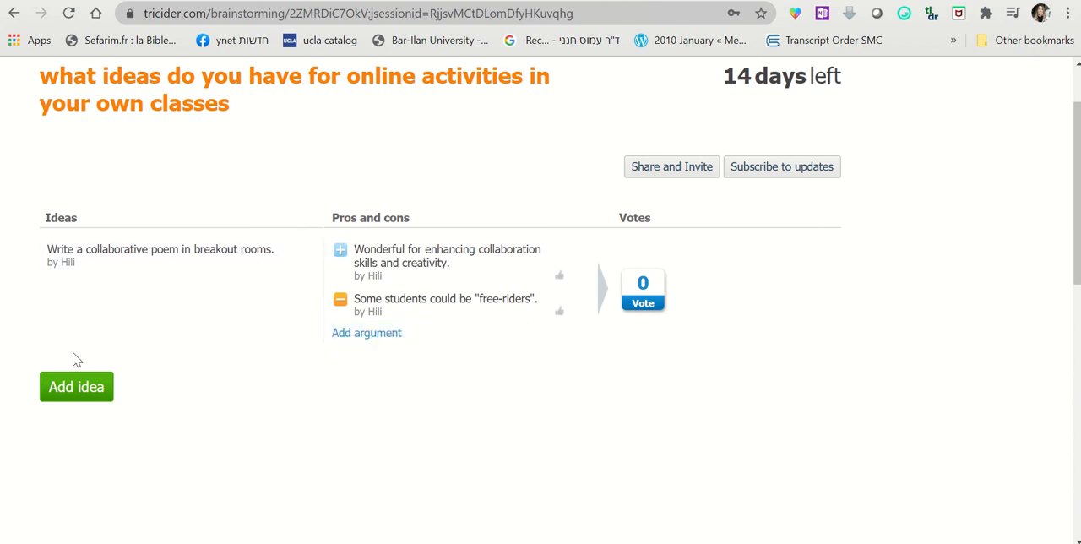
scroll(88, 394, down, 1)
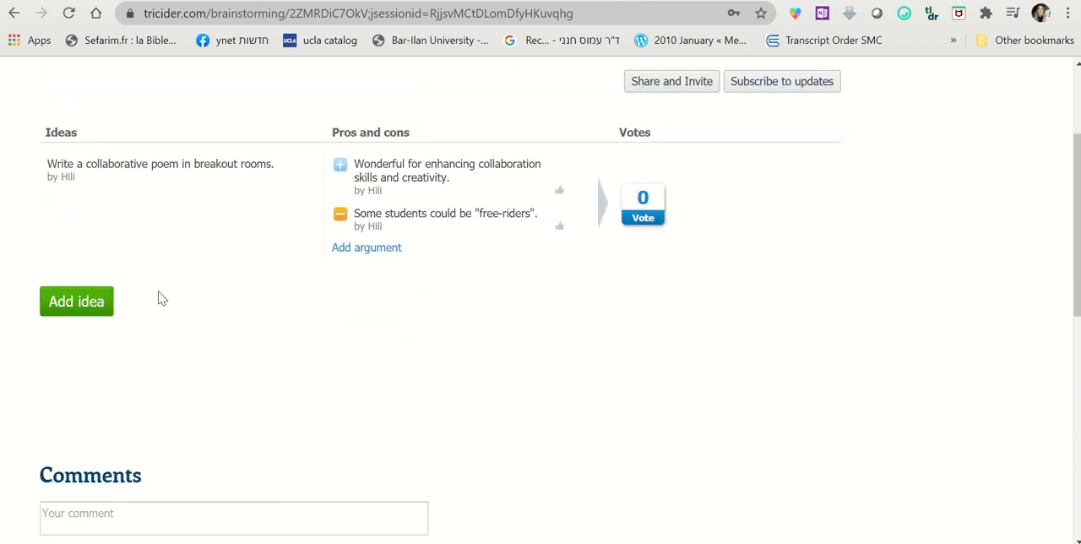
scroll(163, 299, up, 2)
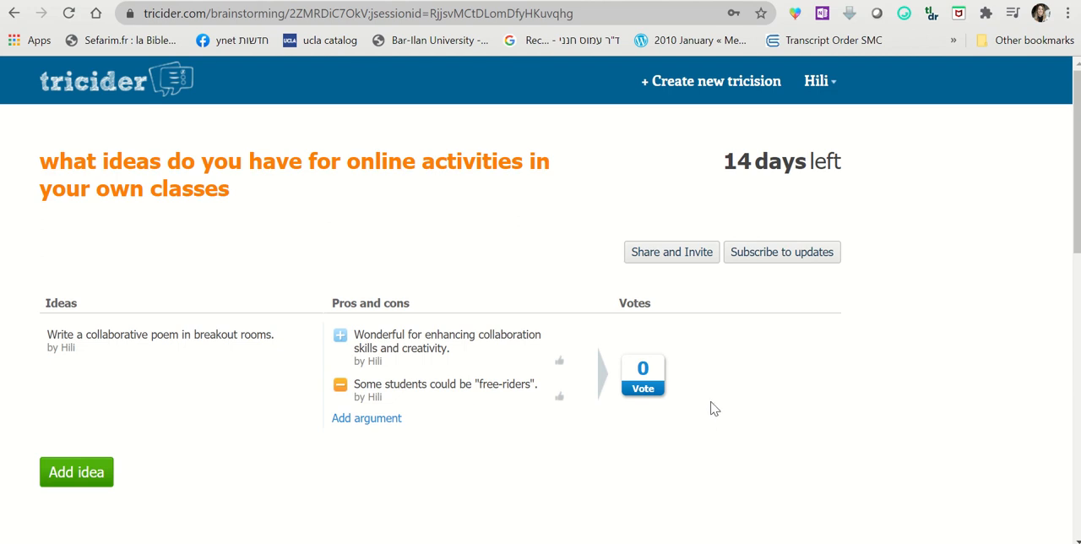
scroll(656, 369, down, 1)
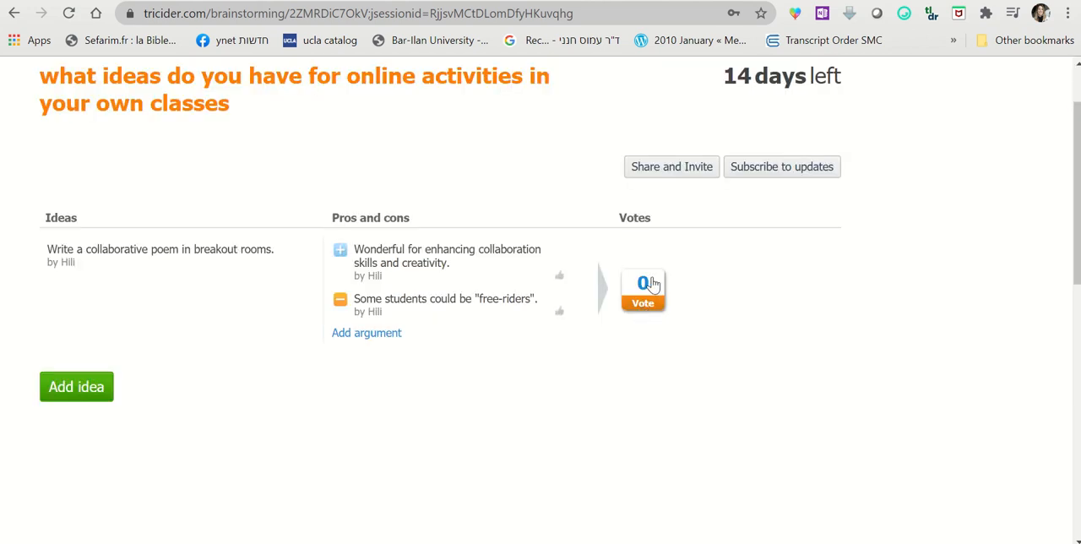
scroll(666, 415, up, 1)
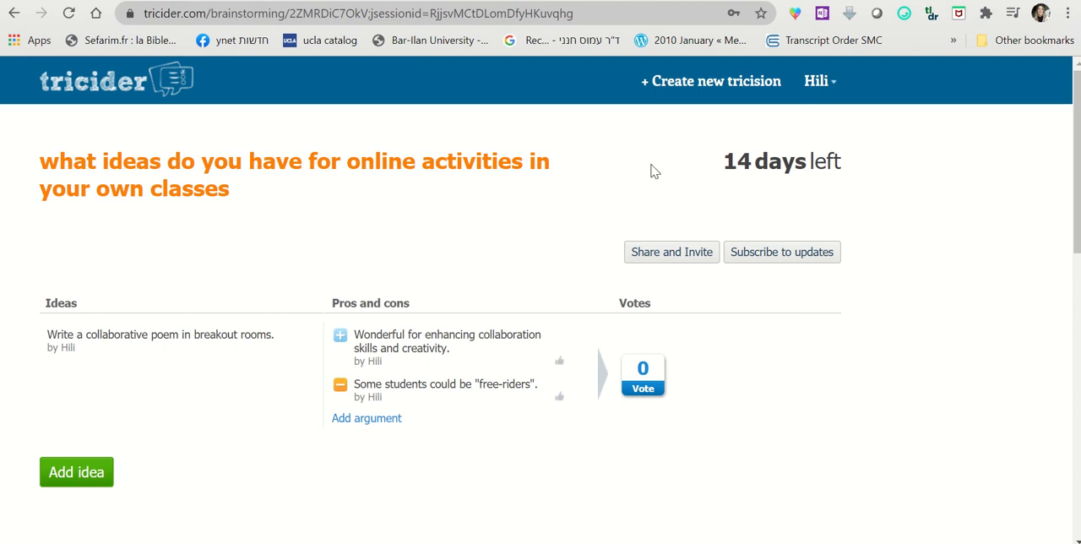
click(674, 252)
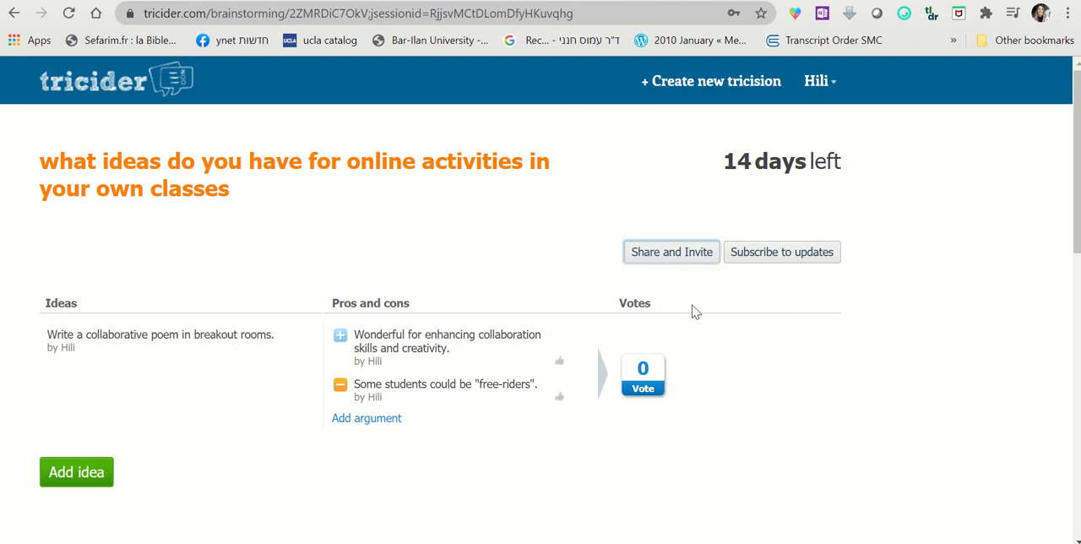
drag(683, 368, 253, 365)
click(227, 372)
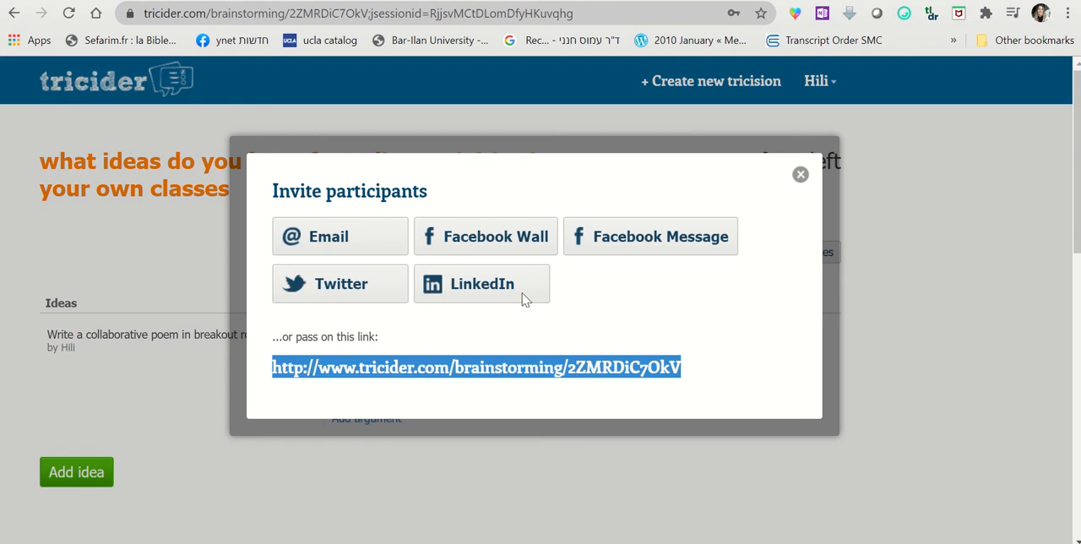
click(801, 175)
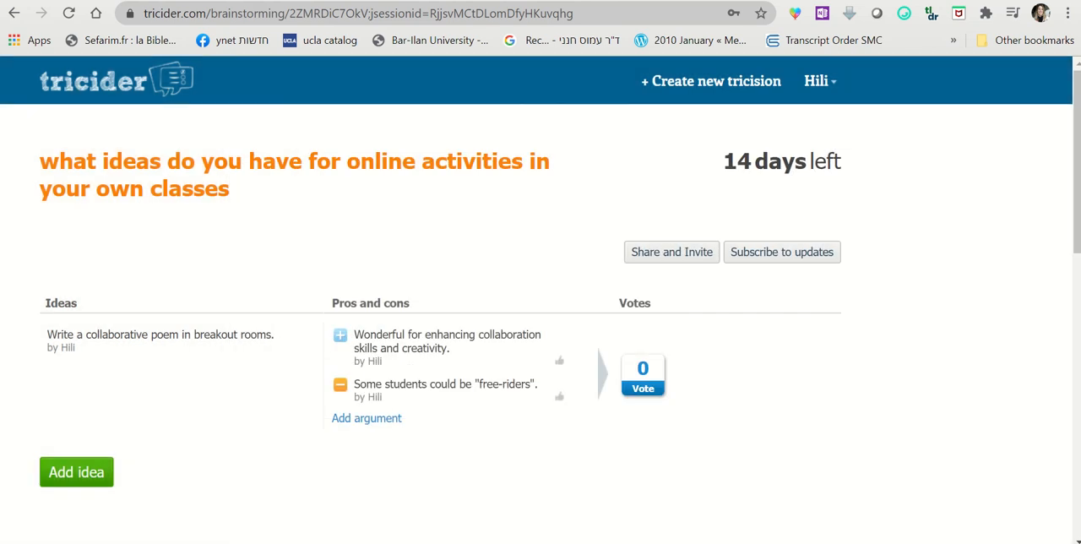